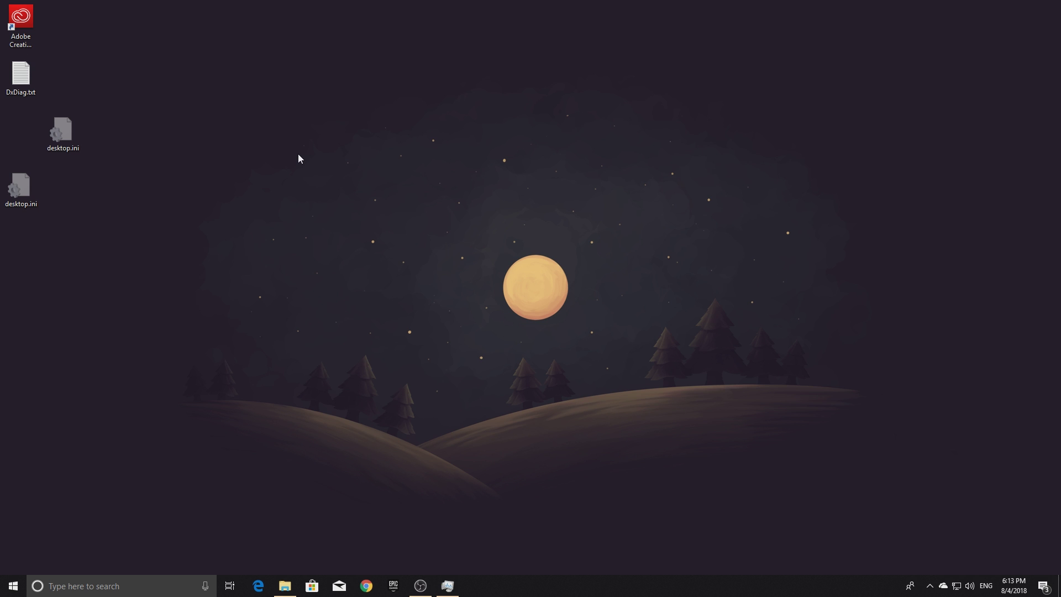
Launch NVIDIA Control Panel from the desktop menu after checking the NVIDIA tray icon
{"action": "right_click", "coordinate": [329, 129]}
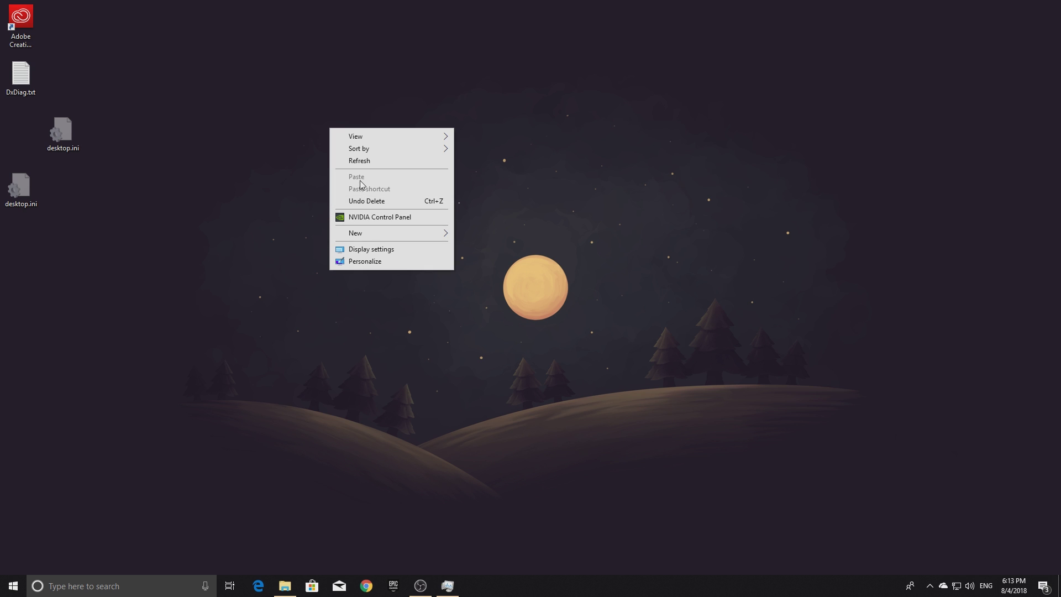
{"action": "left_click", "coordinate": [559, 211]}
{"action": "left_click", "coordinate": [929, 585]}
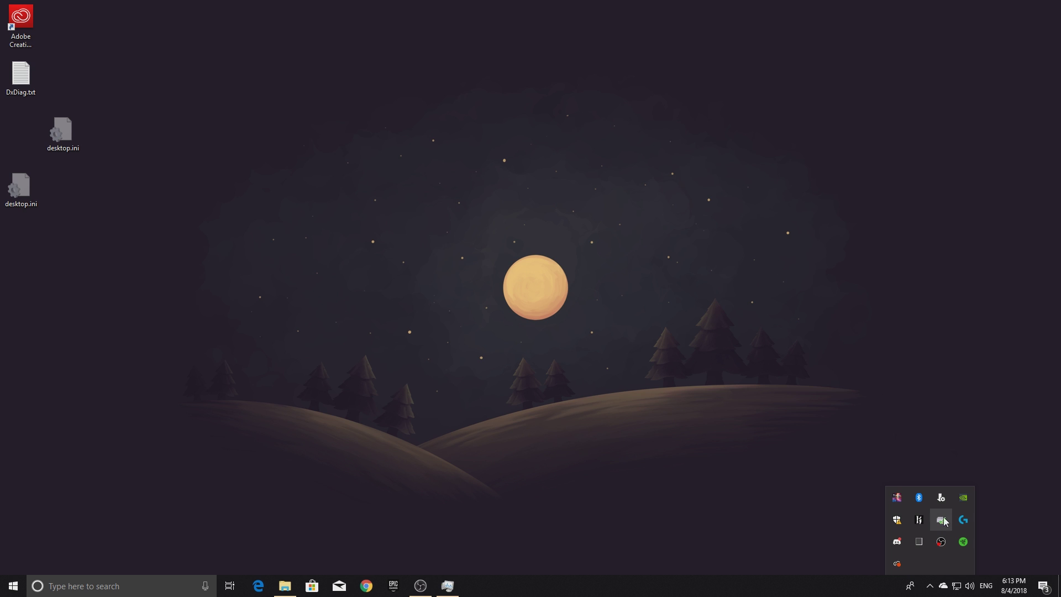
{"action": "right_click", "coordinate": [964, 503]}
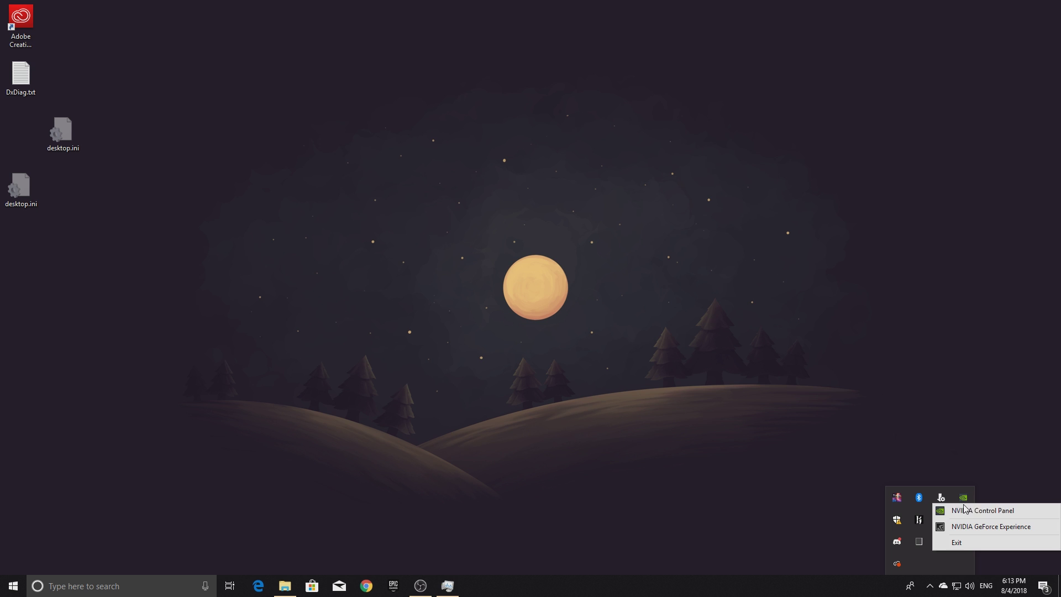
{"action": "left_click", "coordinate": [896, 415]}
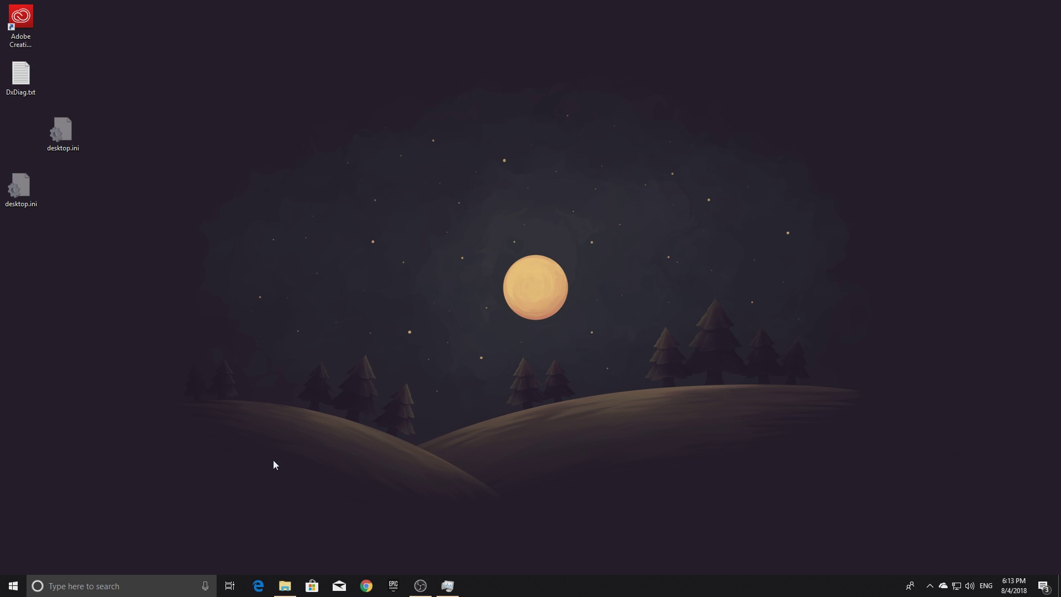
{"action": "right_click", "coordinate": [437, 239]}
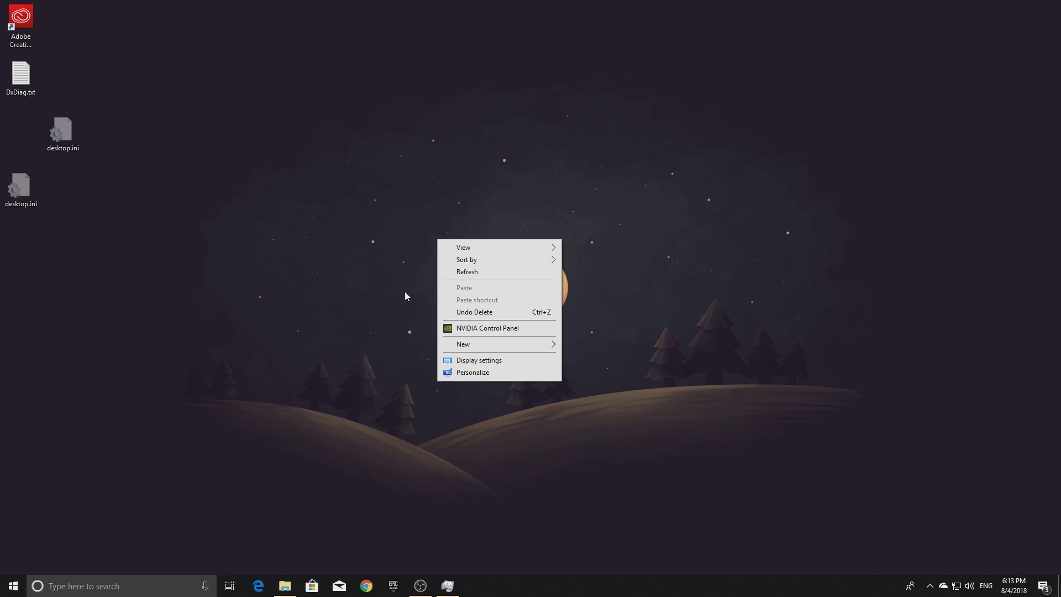
{"action": "left_click", "coordinate": [496, 329]}
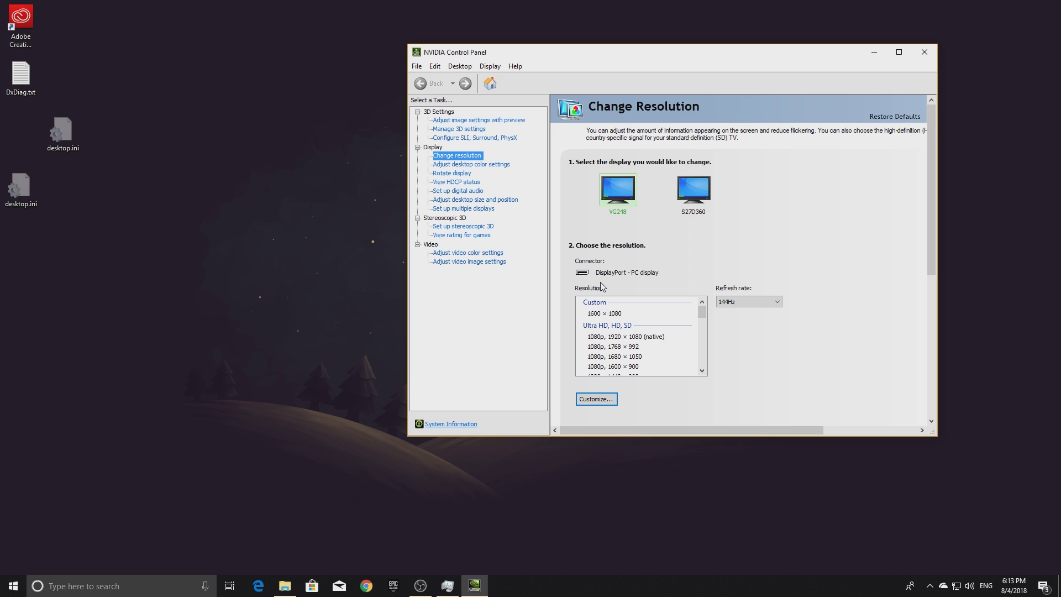
Choose native 1920 × 1080, then the PC 1920 × 1080 entry, discard the pending change, and open Customize
{"action": "left_click", "coordinate": [609, 336]}
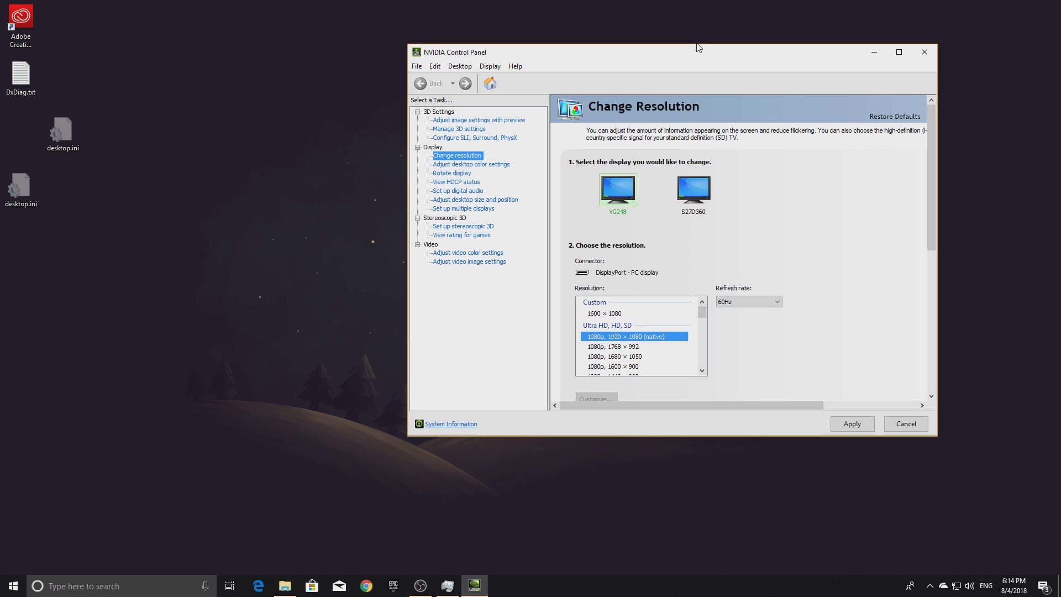
{"action": "left_click_drag", "start_coordinate": [669, 52], "coordinate": [588, 46]}
{"action": "scroll", "coordinate": [549, 326], "scroll_direction": "down", "scroll_amount": 3}
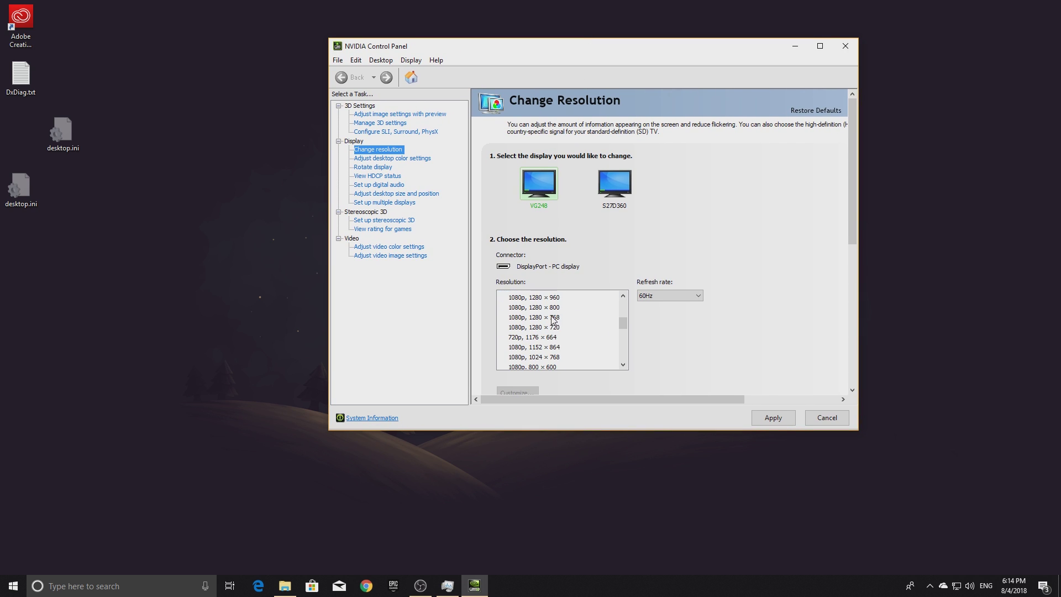
{"action": "scroll", "coordinate": [543, 323], "scroll_direction": "down", "scroll_amount": 2}
{"action": "left_click", "coordinate": [539, 308]}
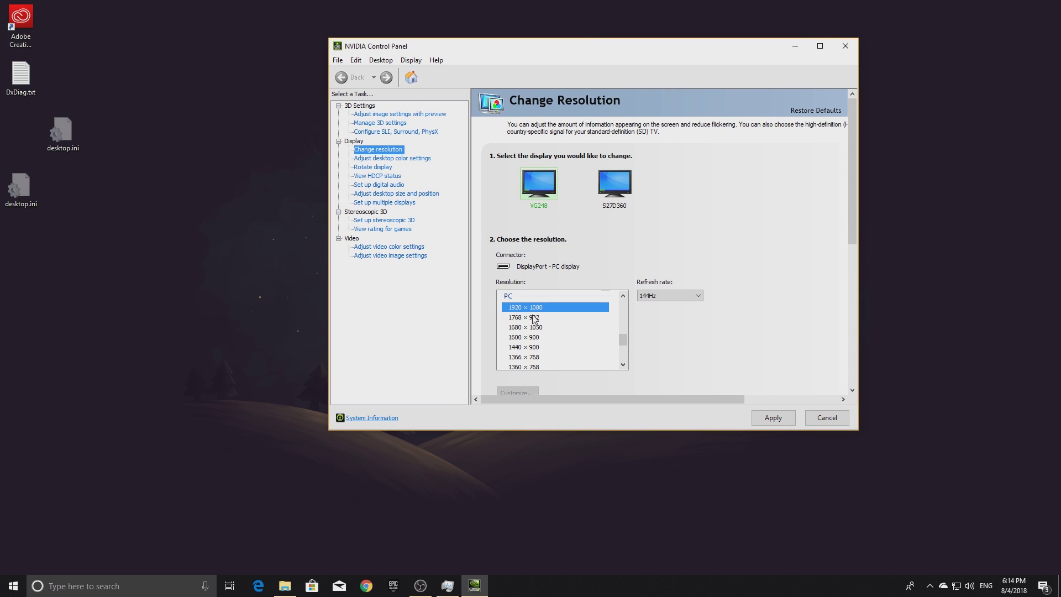
{"action": "left_click", "coordinate": [821, 418]}
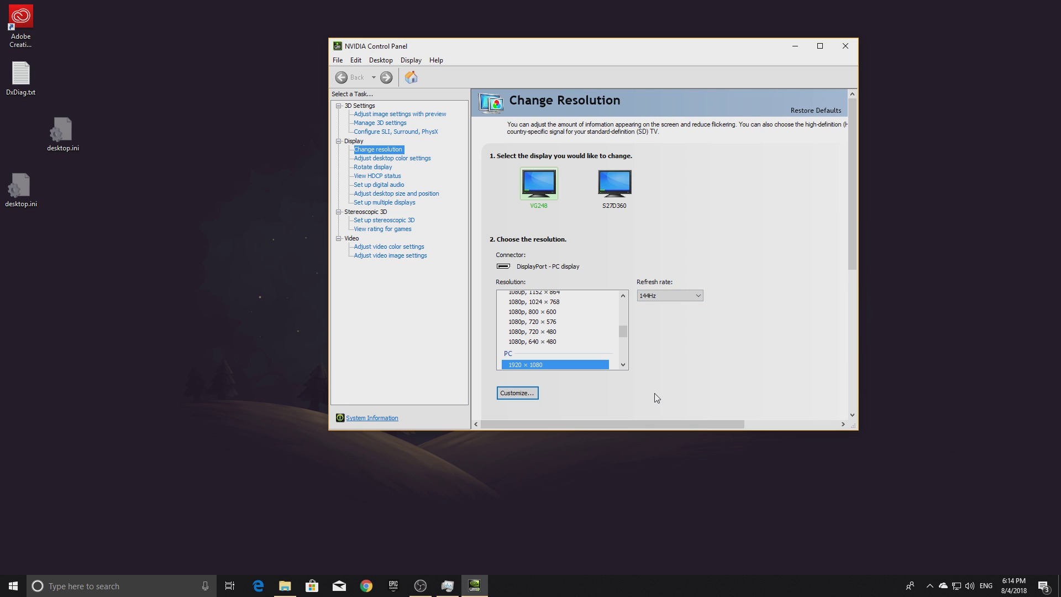
{"action": "scroll", "coordinate": [571, 331], "scroll_direction": "up", "scroll_amount": 2}
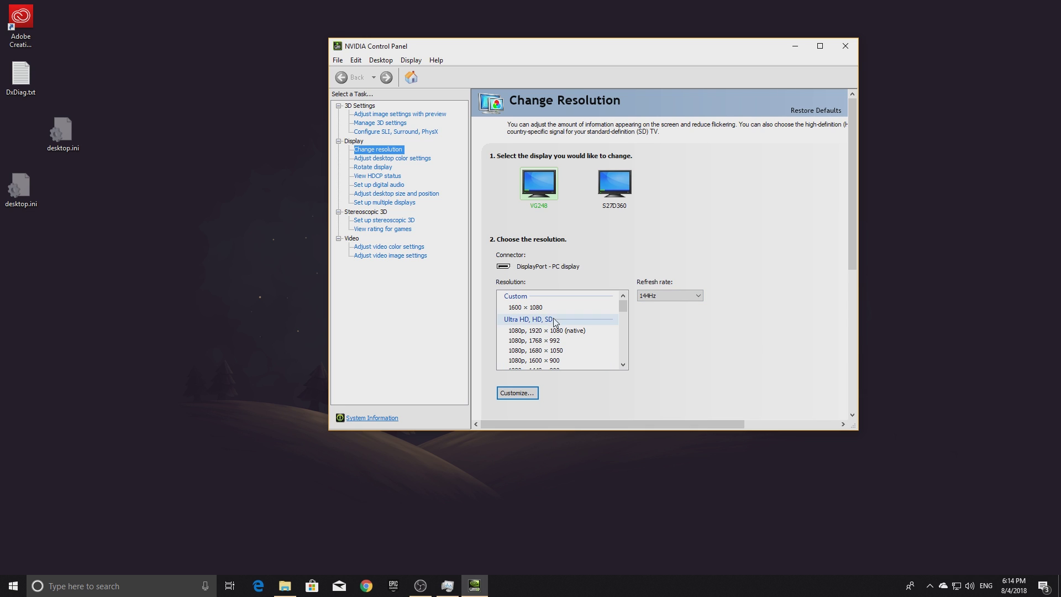
{"action": "left_click", "coordinate": [518, 392]}
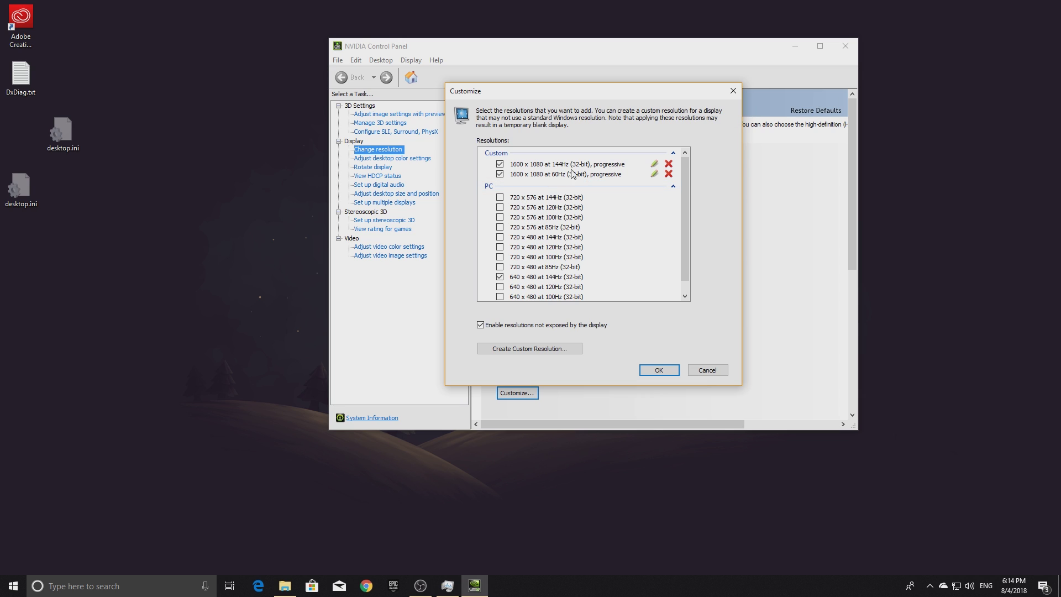
Delete the 1600 × 1080 60Hz custom resolution and close the Customize window
{"action": "left_click", "coordinate": [668, 174]}
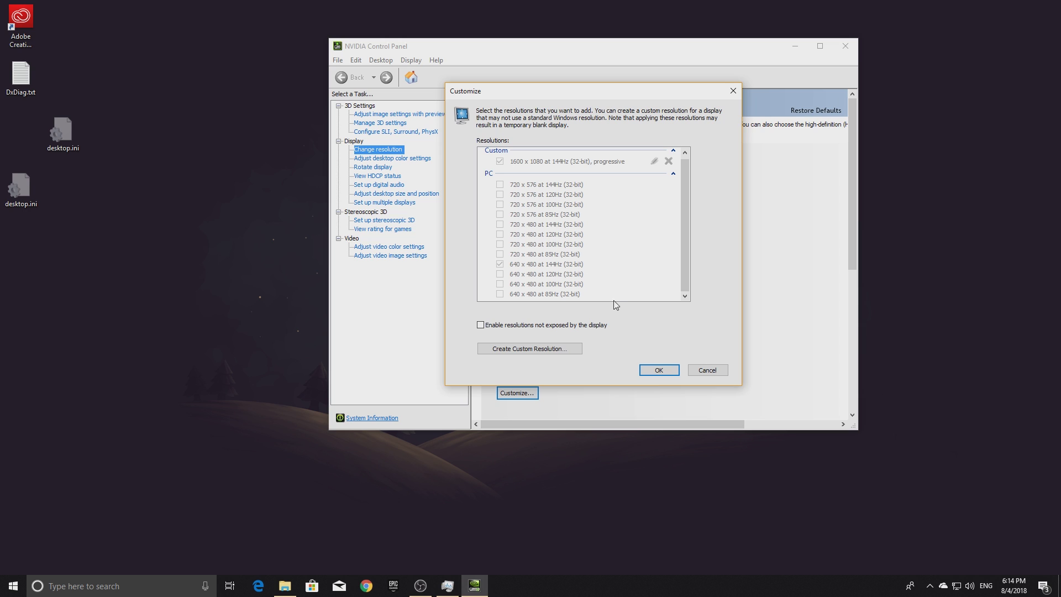
{"action": "left_click", "coordinate": [705, 371]}
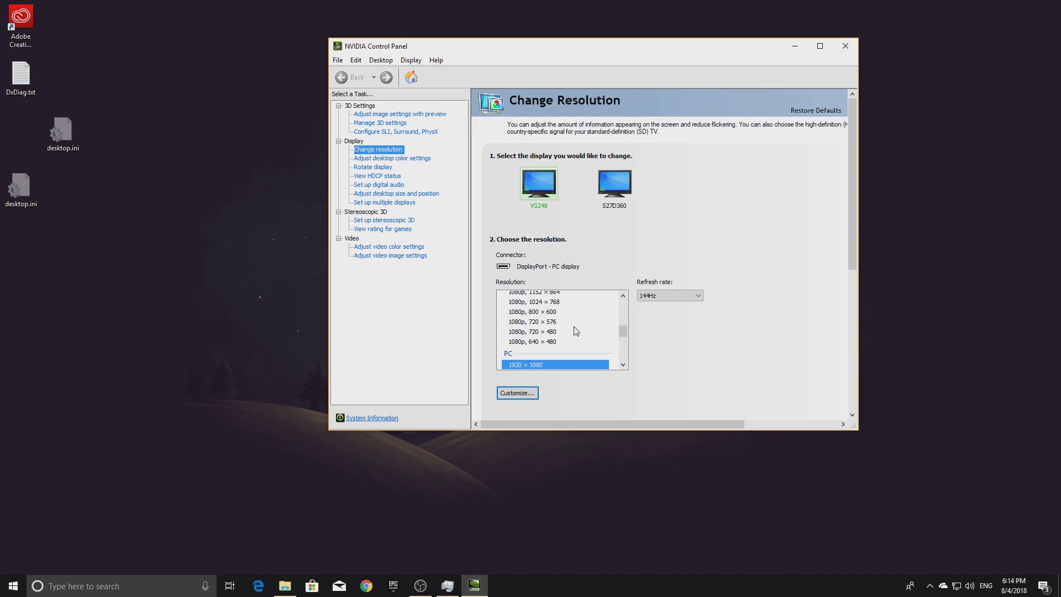
{"action": "scroll", "coordinate": [574, 330], "scroll_direction": "down", "scroll_amount": 1}
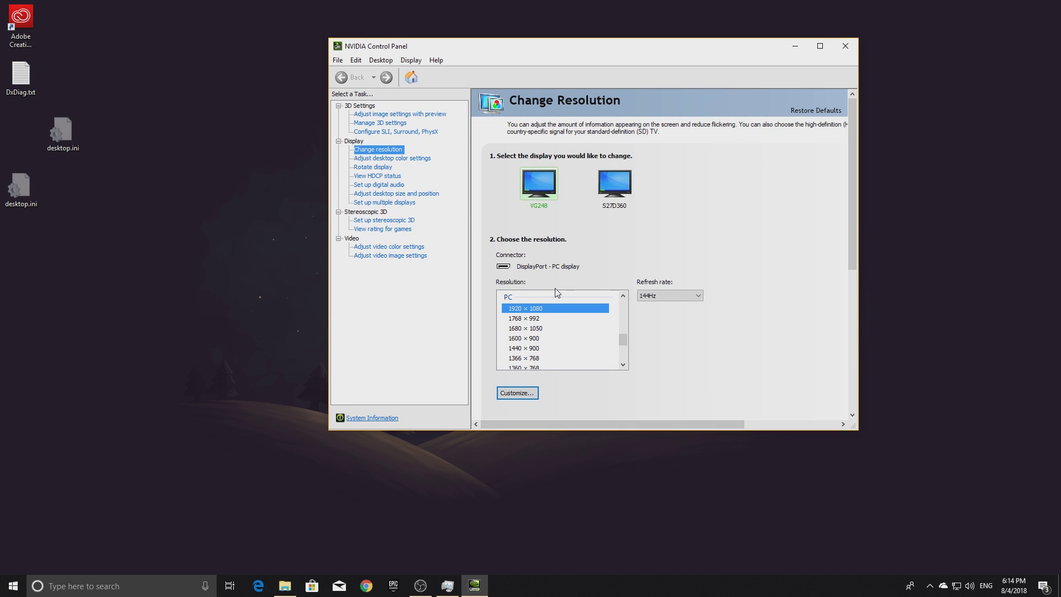
Close NVIDIA Control Panel and check the 1920 × 1080 resolution options in Windows Display settings
{"action": "left_click", "coordinate": [845, 46]}
{"action": "right_click", "coordinate": [554, 141]}
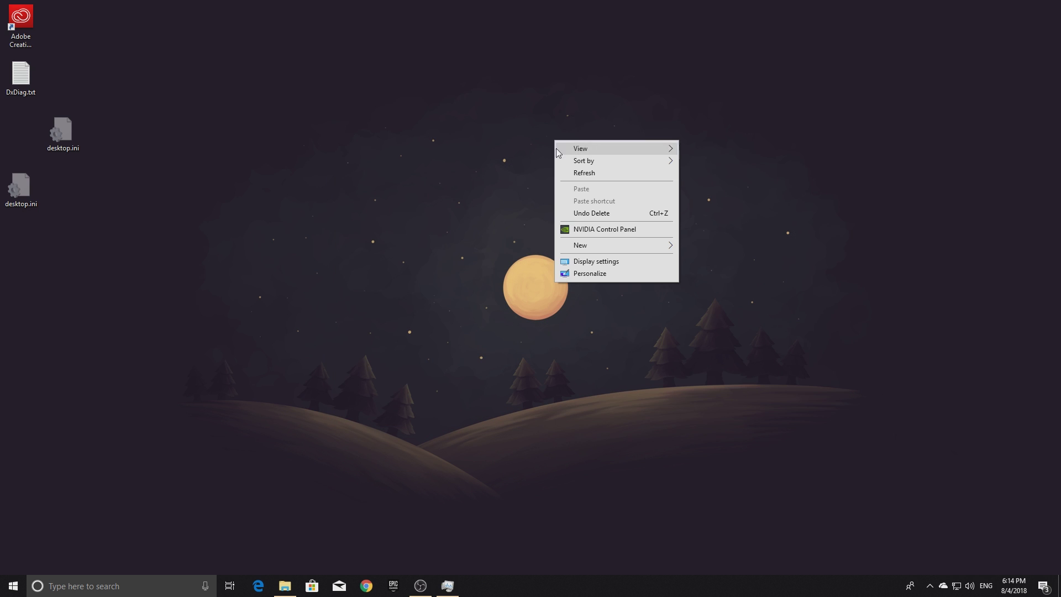
{"action": "left_click", "coordinate": [611, 264]}
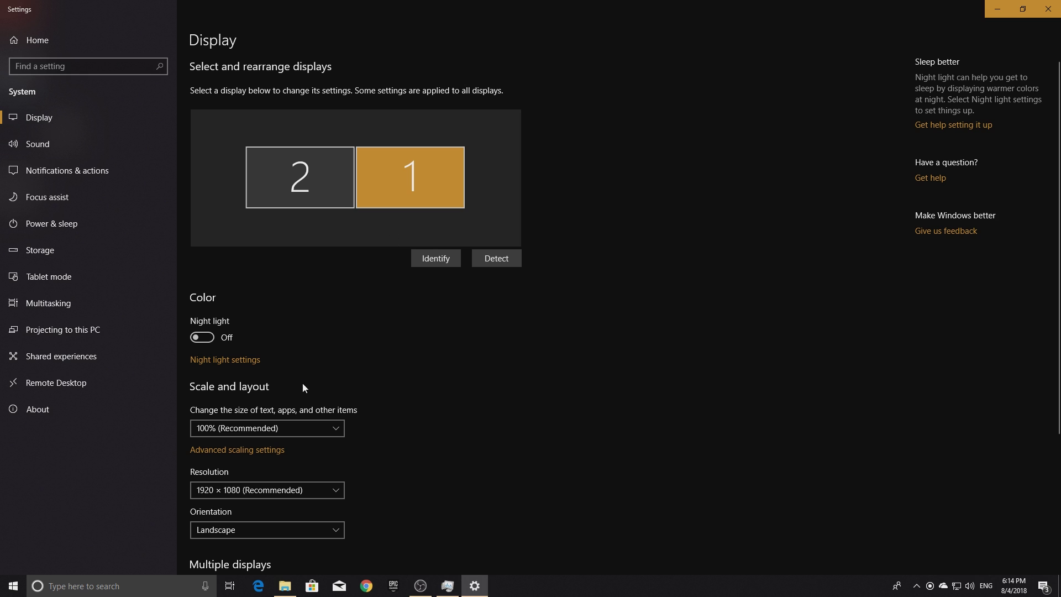
{"action": "scroll", "coordinate": [346, 453], "scroll_direction": "down", "scroll_amount": 2}
{"action": "scroll", "coordinate": [353, 432], "scroll_direction": "down", "scroll_amount": 2}
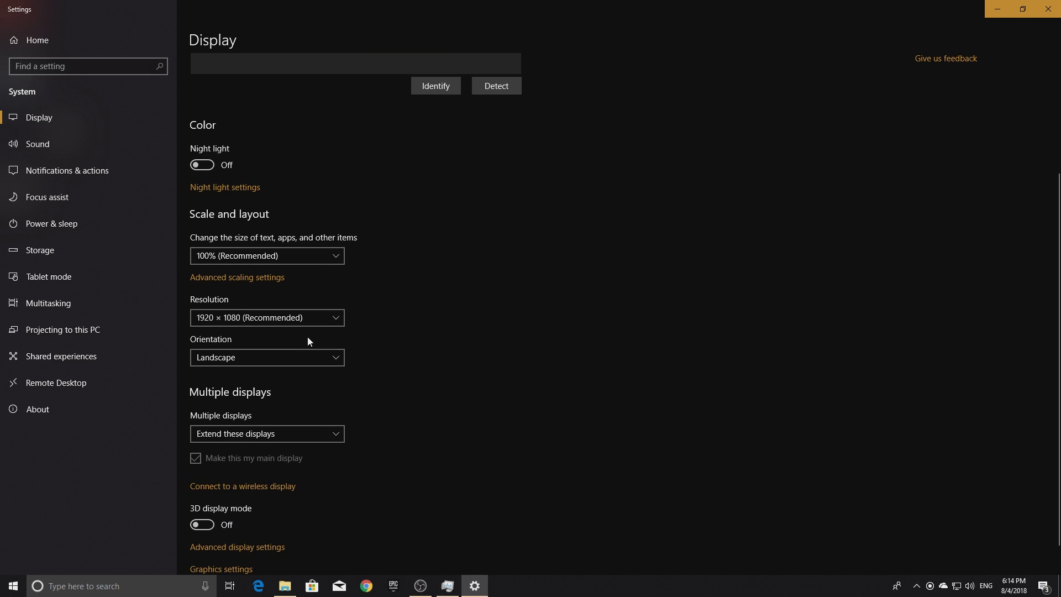
{"action": "scroll", "coordinate": [308, 337], "scroll_direction": "down", "scroll_amount": 1}
{"action": "left_click", "coordinate": [244, 285]}
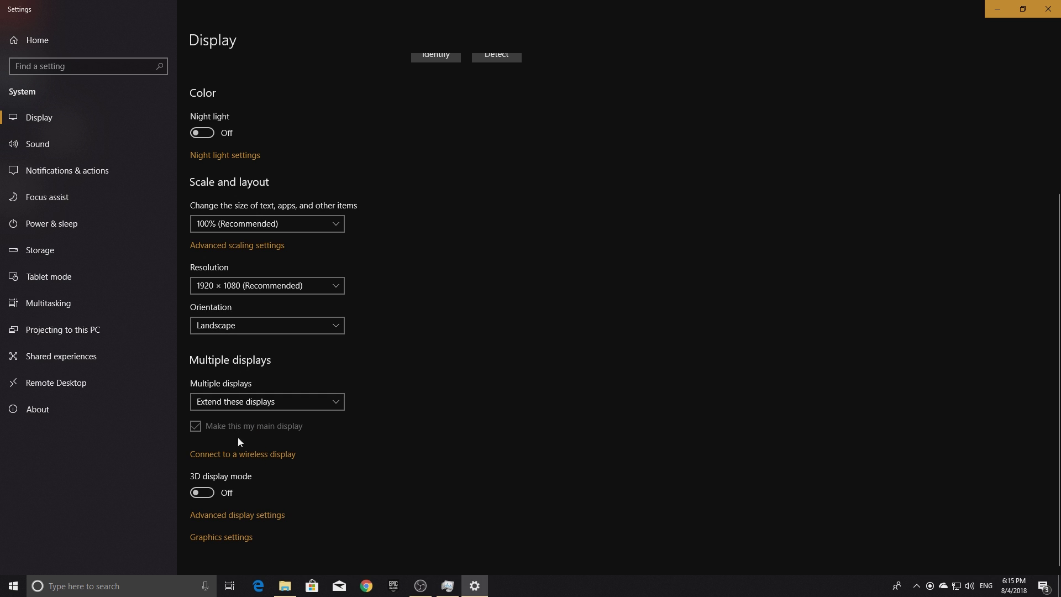
Confirm in Advanced display settings that the VG248 runs 1920 × 1080 at 144 Hz
{"action": "left_click", "coordinate": [252, 519]}
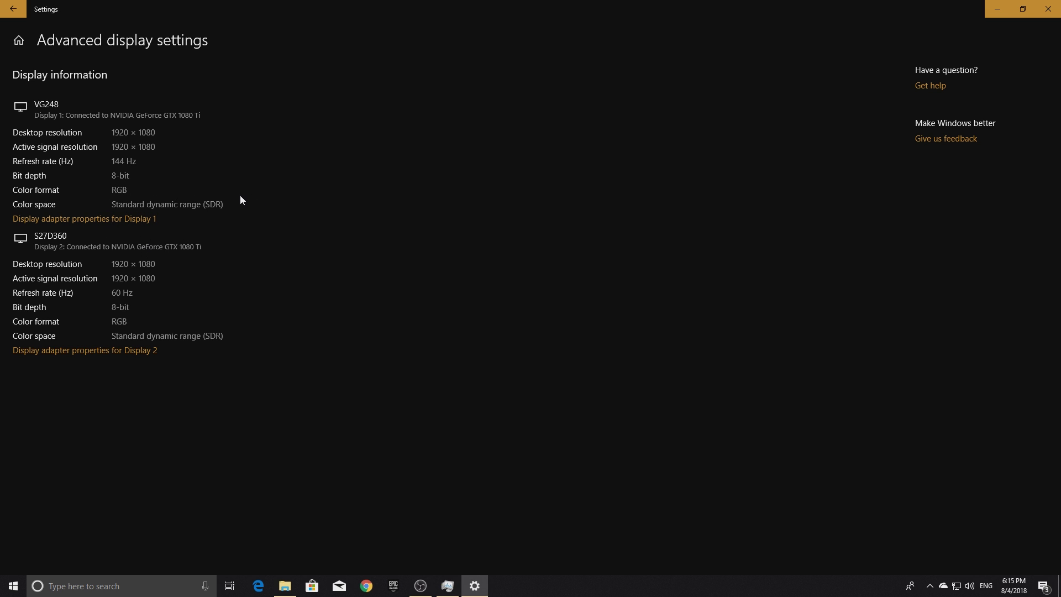
{"action": "left_click", "coordinate": [1047, 9]}
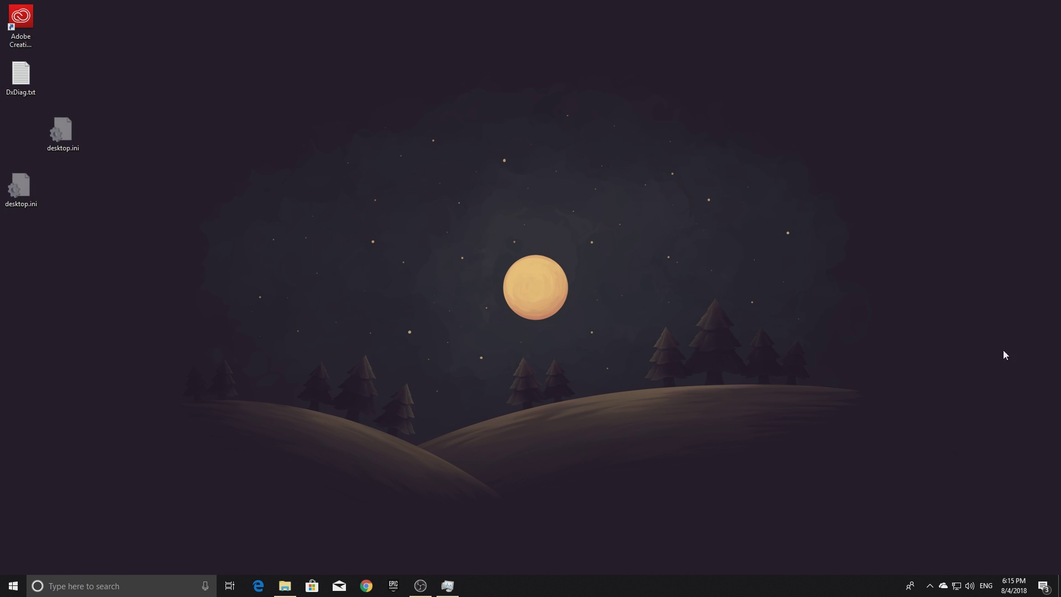
{"action": "left_click_drag", "start_coordinate": [416, 183], "coordinate": [762, 471]}
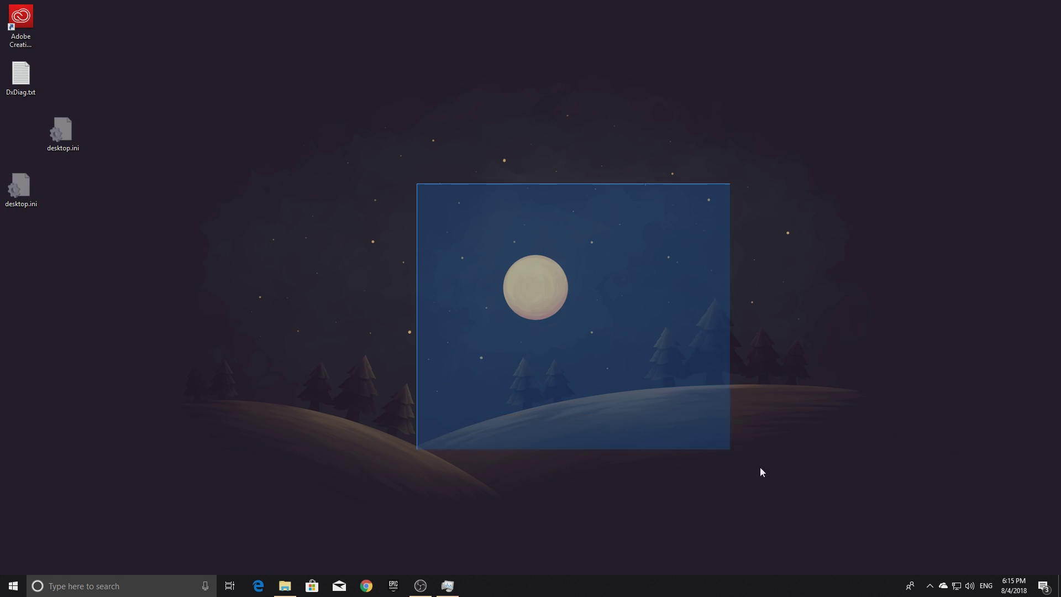
{"action": "left_click_drag", "start_coordinate": [678, 418], "coordinate": [466, 190]}
{"action": "left_click_drag", "start_coordinate": [366, 140], "coordinate": [626, 410]}
{"action": "mouse_move", "coordinate": [769, 468]}
{"action": "left_mouse_down"}
{"action": "mouse_move", "coordinate": [655, 403]}
{"action": "mouse_move", "coordinate": [392, 184]}
{"action": "left_mouse_up"}
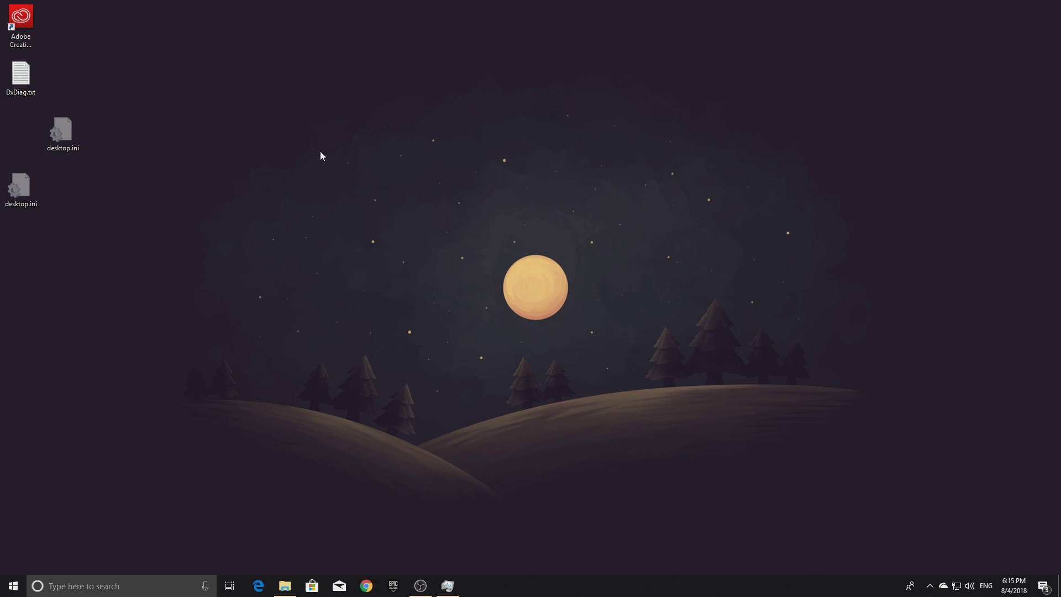
{"action": "mouse_move", "coordinate": [305, 140]}
{"action": "left_mouse_down"}
{"action": "mouse_move", "coordinate": [869, 478]}
{"action": "mouse_move", "coordinate": [353, 146]}
{"action": "left_mouse_up"}
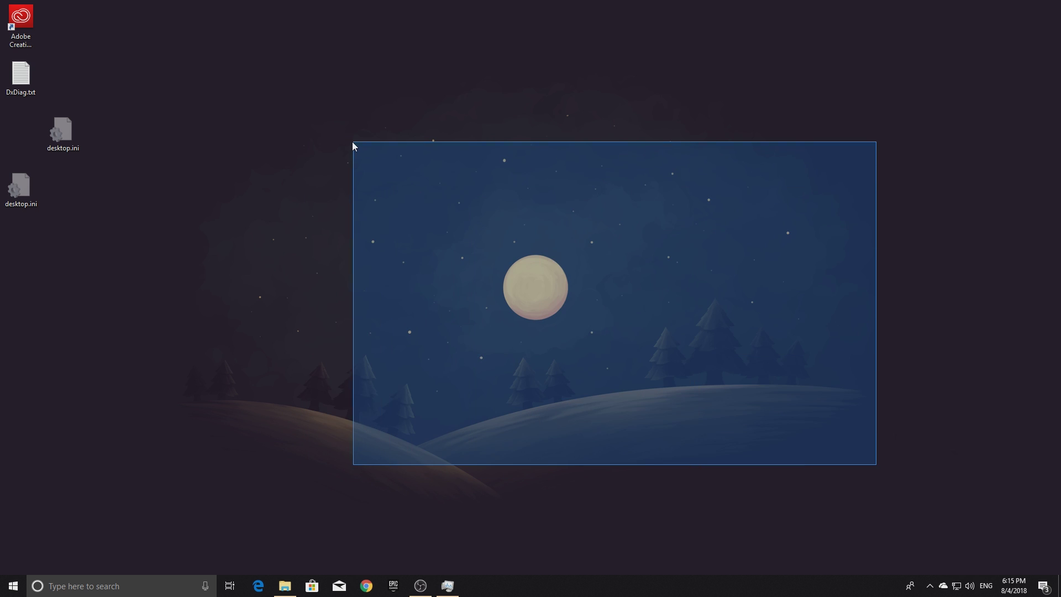
{"action": "mouse_move", "coordinate": [286, 119]}
{"action": "left_mouse_down"}
{"action": "mouse_move", "coordinate": [851, 463]}
{"action": "mouse_move", "coordinate": [562, 234]}
{"action": "mouse_move", "coordinate": [357, 146]}
{"action": "left_mouse_up"}
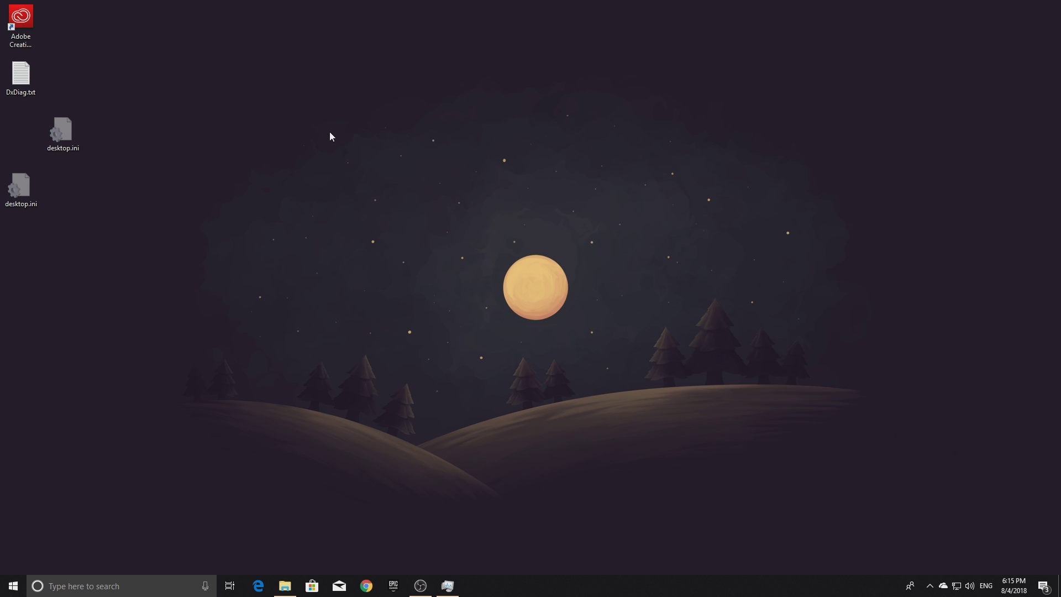